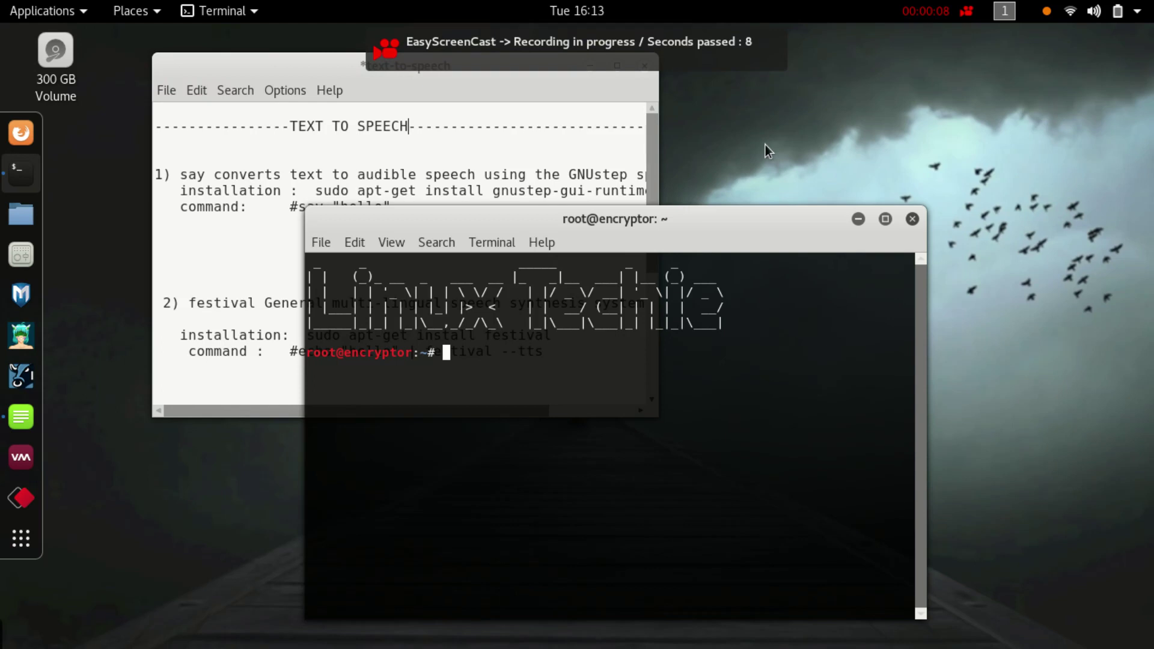
# - Drag the root terminal window up and to the right, out of the way
pyautogui.moveTo(674, 224); pyautogui.dragTo(864, 75)
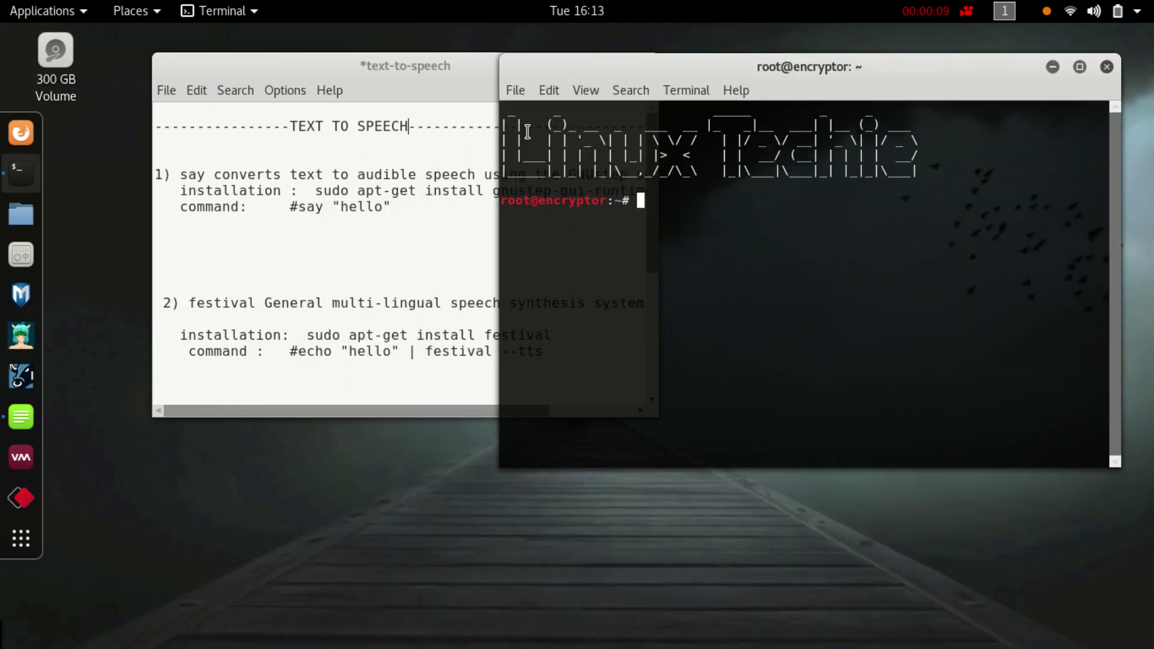
# - Maximize the notes, review the say, festival and spd-say entries, and highlight gnustep-gui-runtime
pyautogui.click(384, 71)
pyautogui.doubleClick(383, 71)
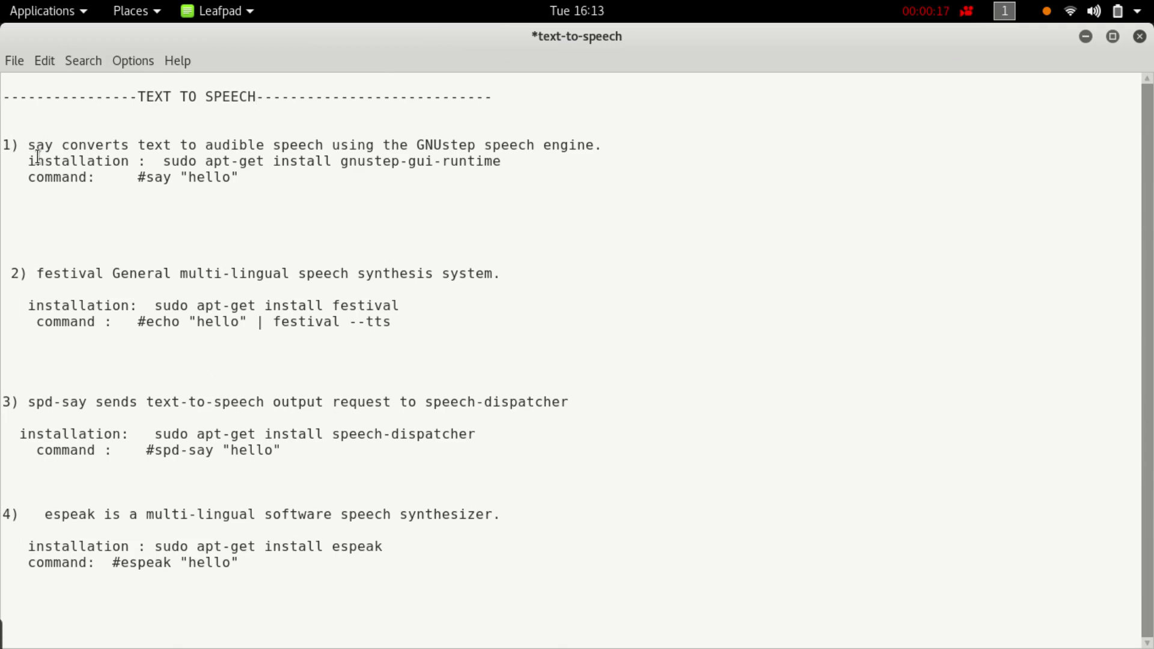
pyautogui.moveTo(29, 144); pyautogui.dragTo(270, 574)
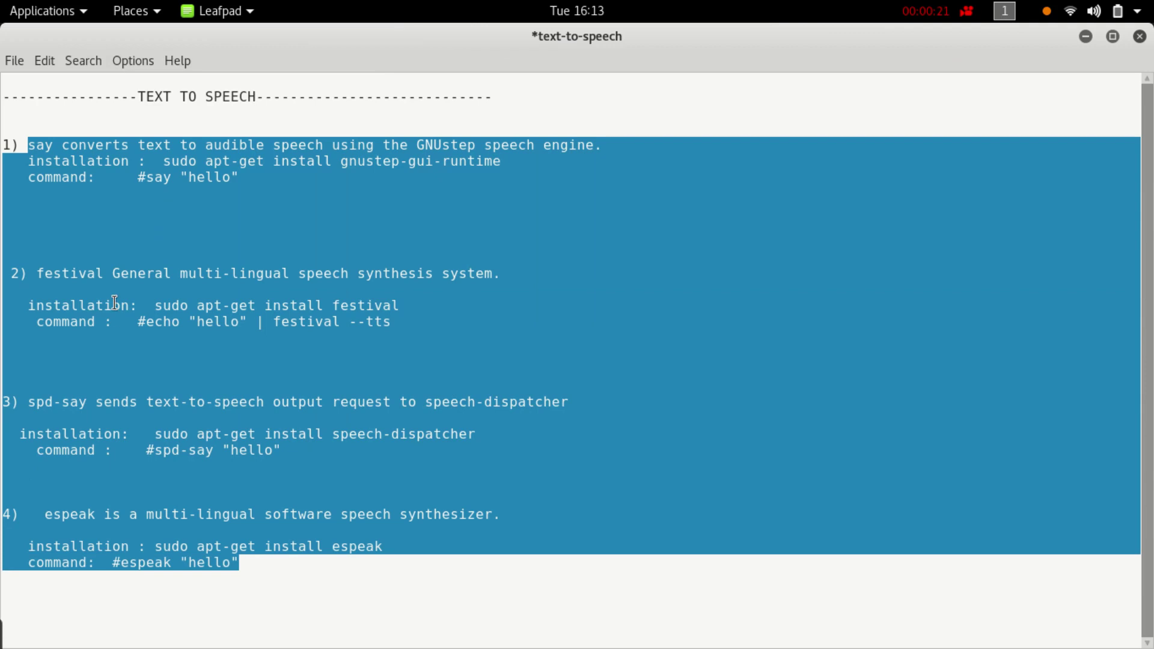
pyautogui.click(186, 279)
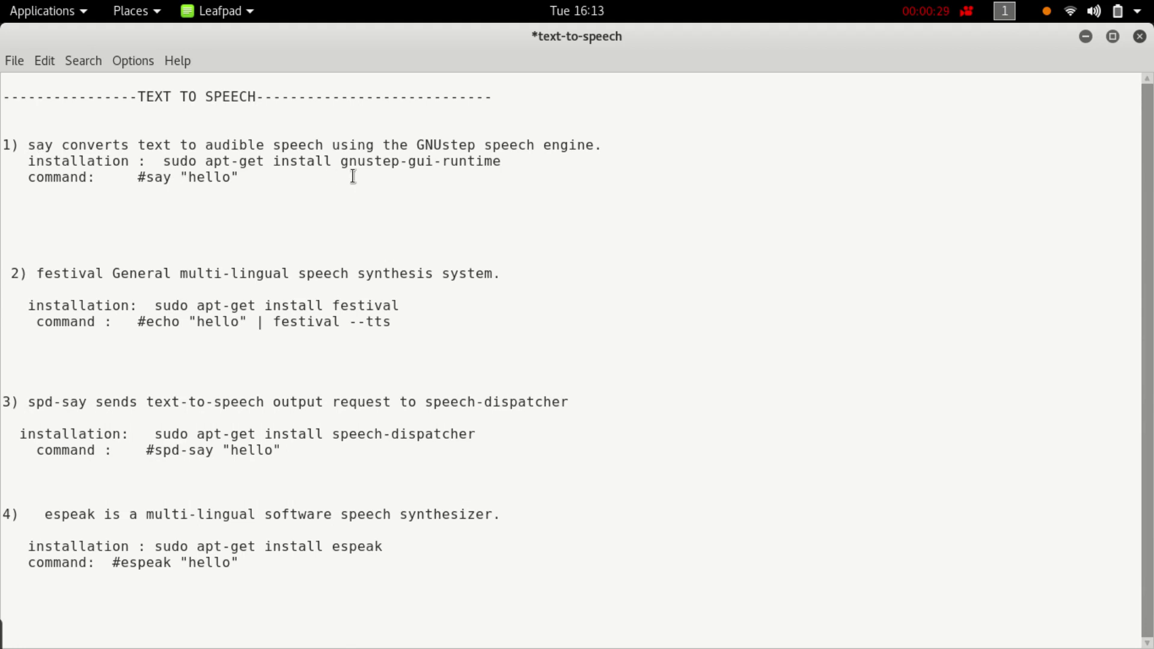
pyautogui.moveTo(341, 162); pyautogui.dragTo(521, 172)
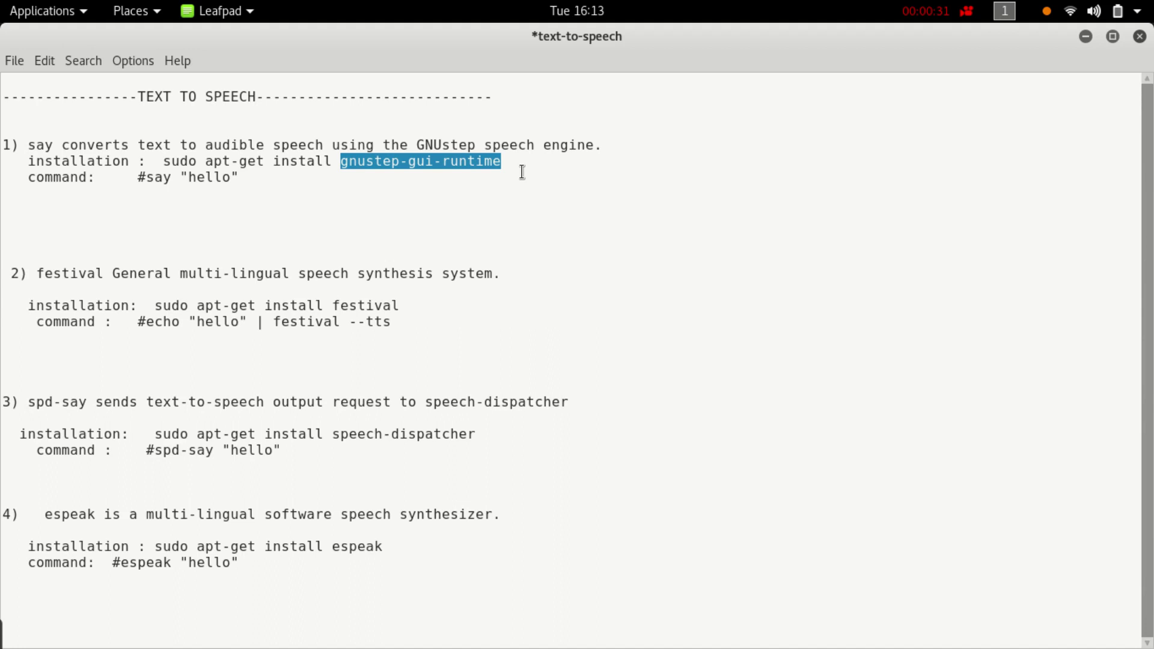
# - Maximize the terminal and install gnustep-gui-runtime with apt-get, correcting the -Y option
pyautogui.doubleClick(441, 36)
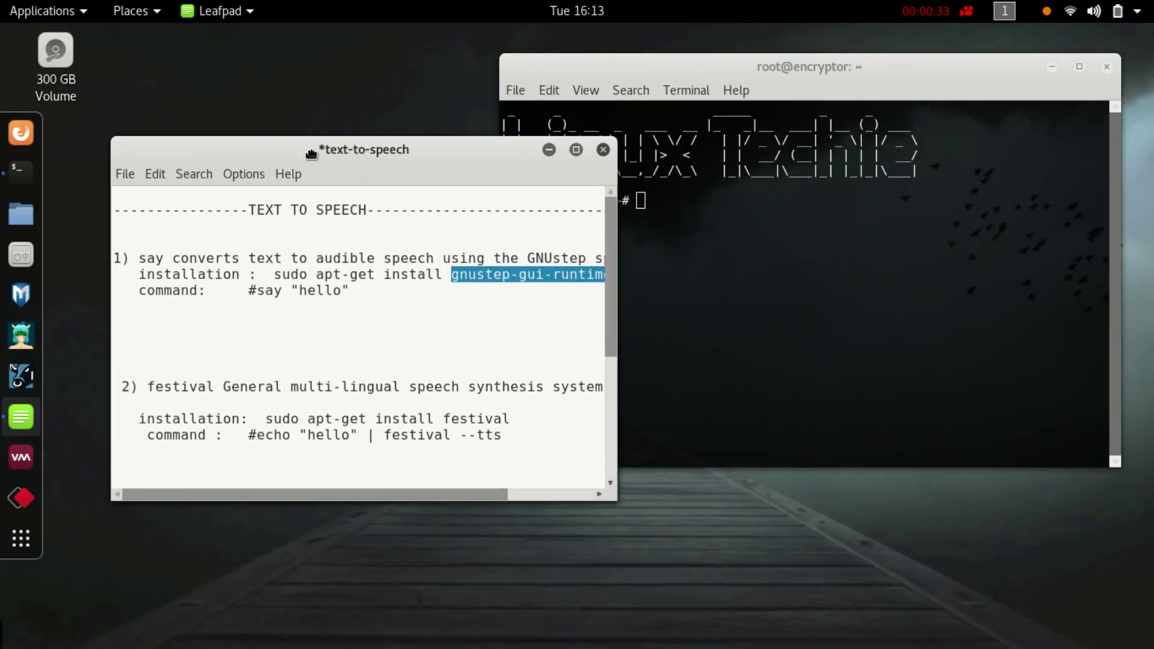
pyautogui.doubleClick(734, 68)
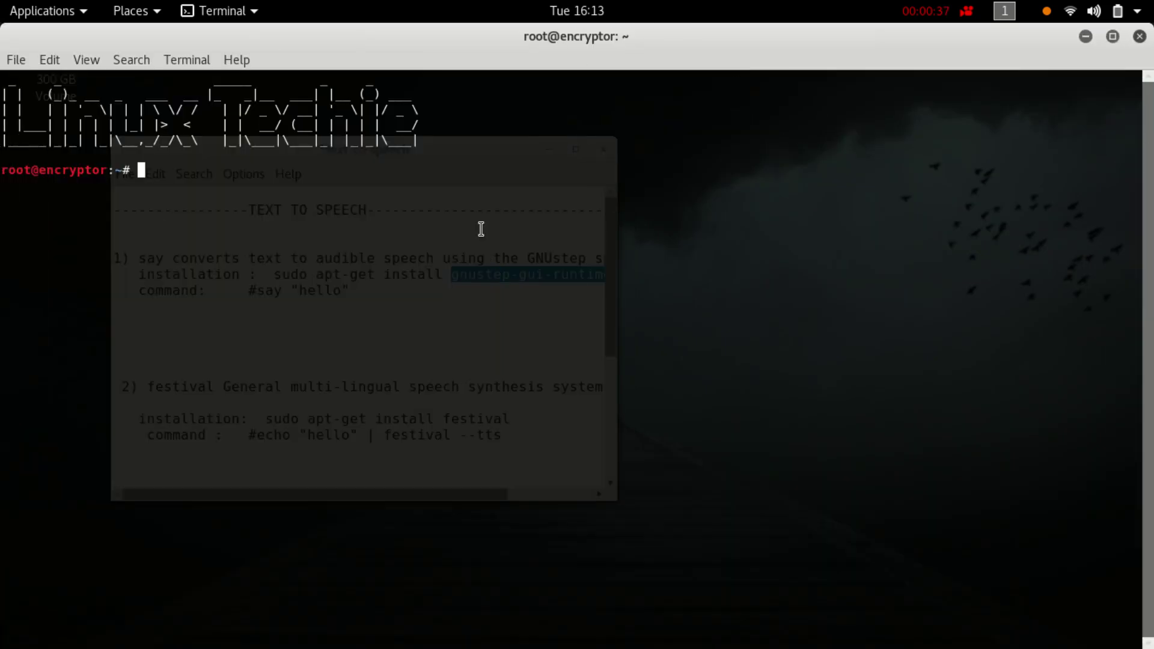
pyautogui.write('apt-get i')
pyautogui.write('nstall ')
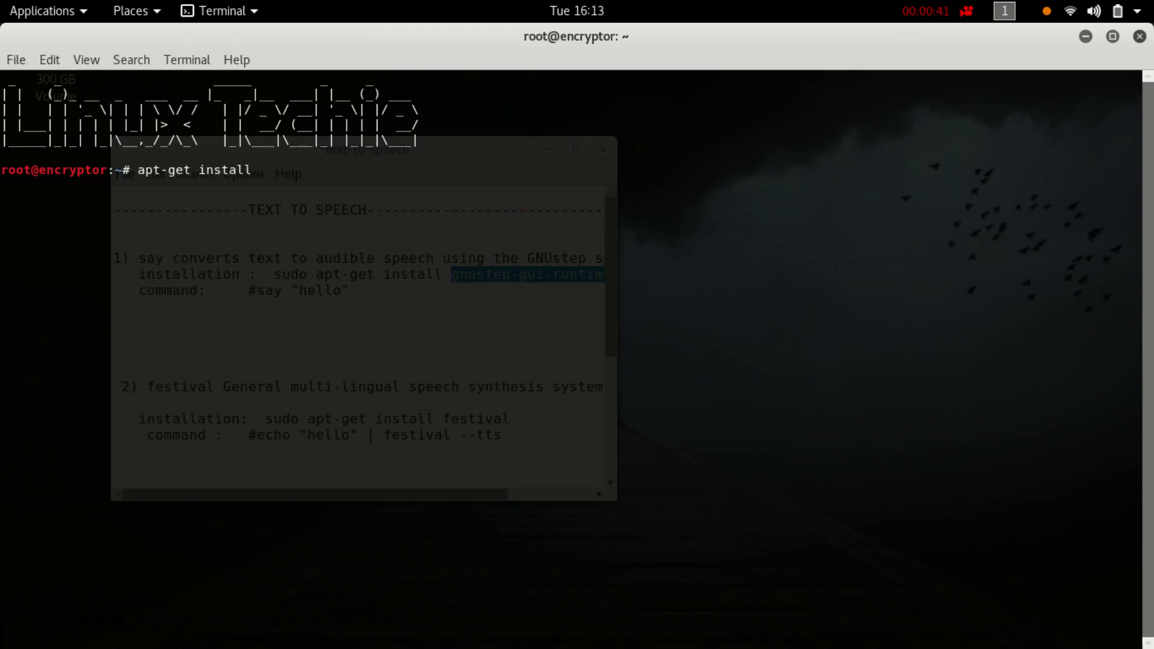
pyautogui.write('gnu')
pyautogui.write('step-g')
pyautogui.write('ui-run')
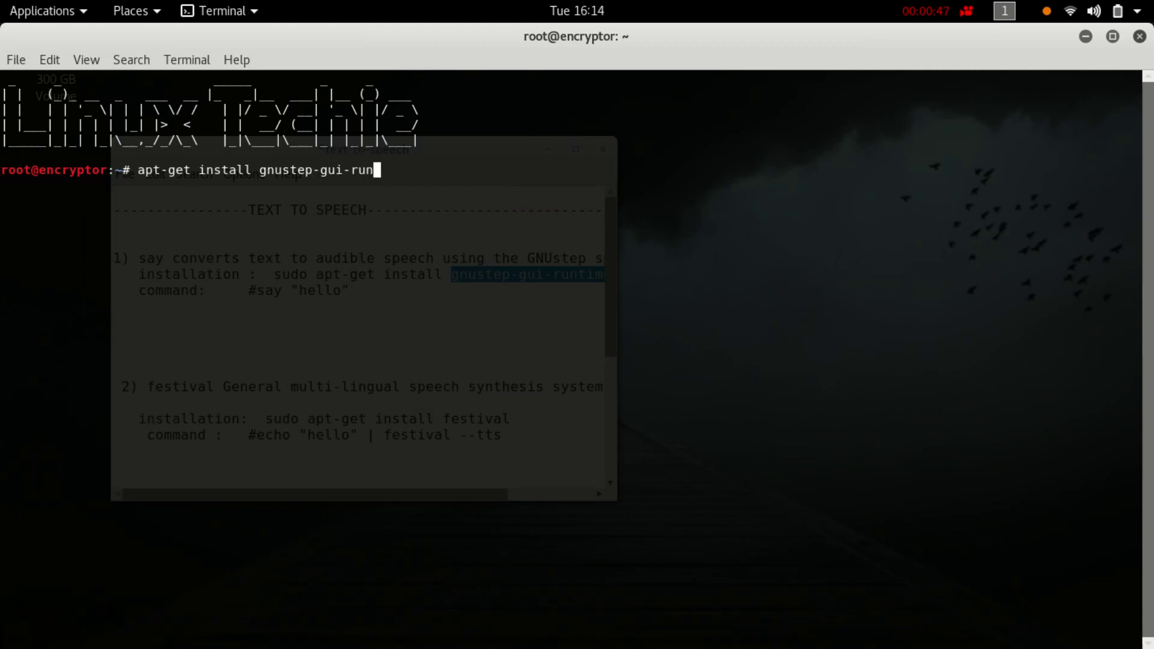
pyautogui.write('time -')
pyautogui.write('Y')
pyautogui.press('Return')
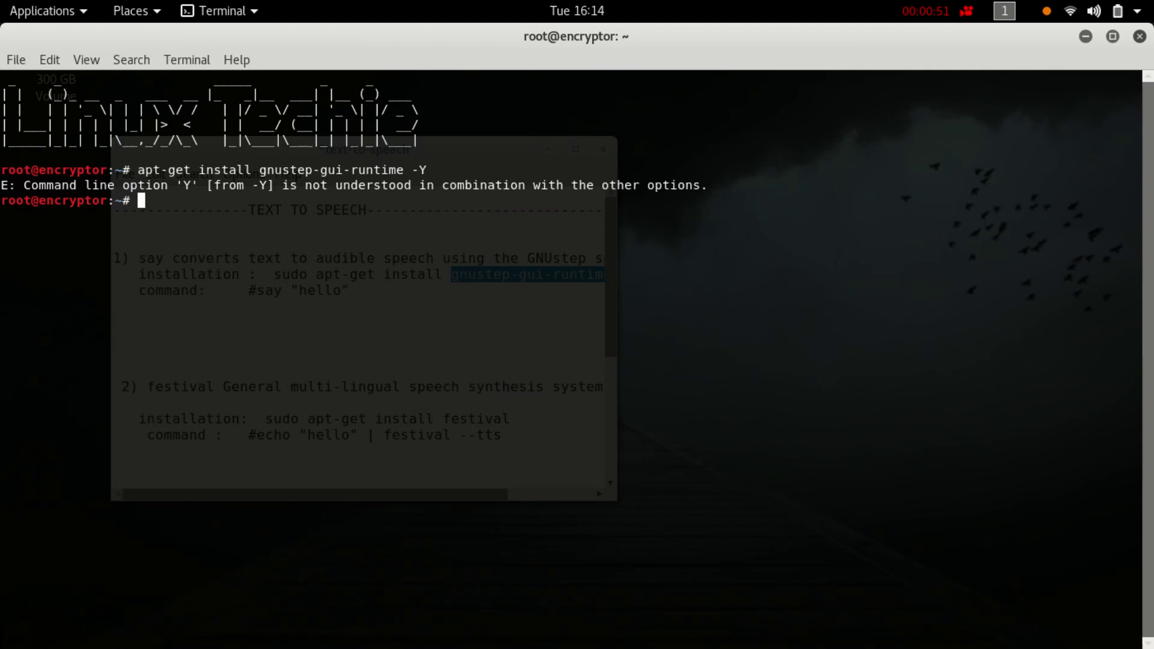
pyautogui.press('Up')
pyautogui.press('BackSpace')
pyautogui.write('y')
pyautogui.press('Return')
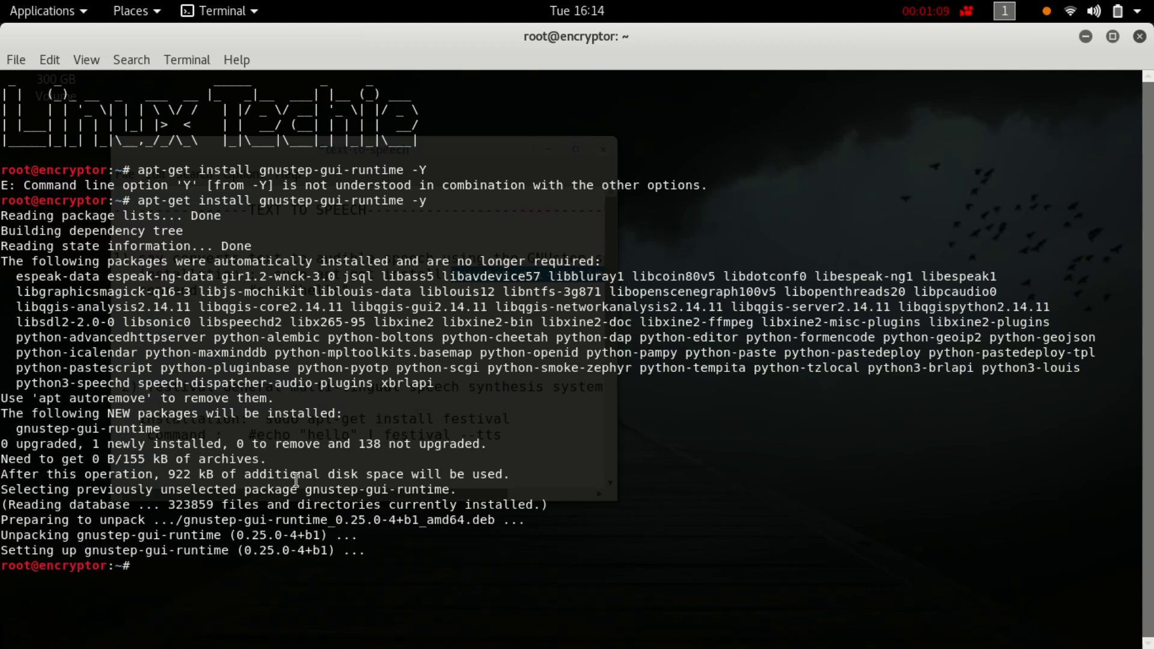
# - Clear the terminal and have say speak "Hello Linux Techie"
pyautogui.hotkey('ctrl', 'l')
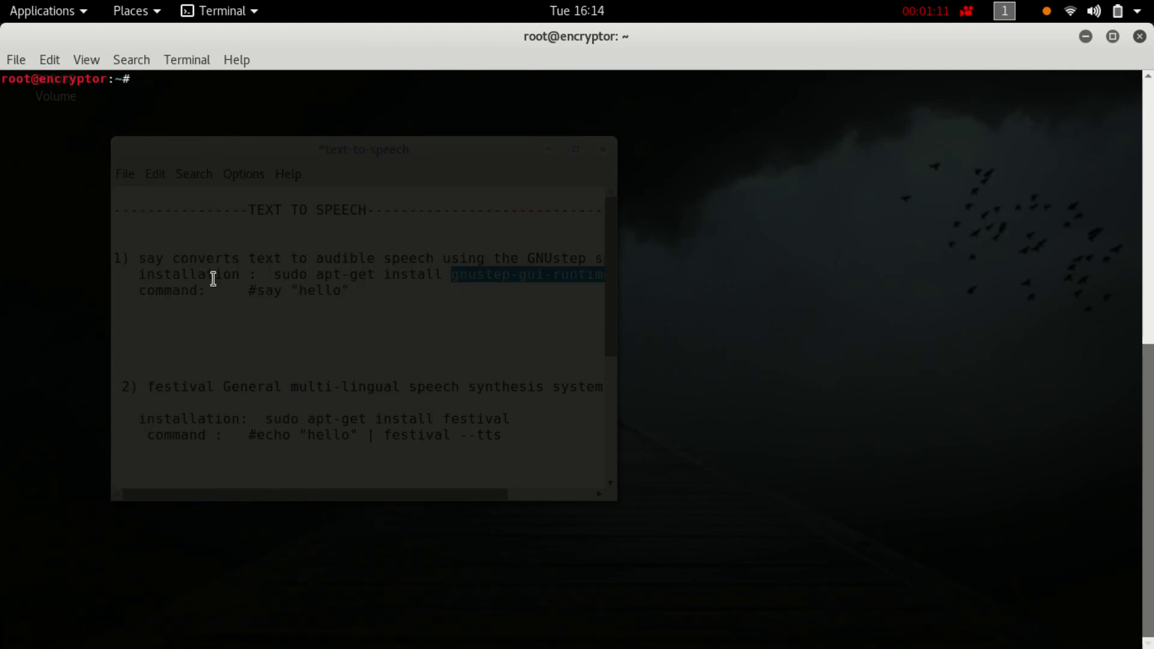
pyautogui.write('say ')
pyautogui.write('"H')
pyautogui.write('ello')
pyautogui.press('BackSpace')
pyautogui.write('o ')
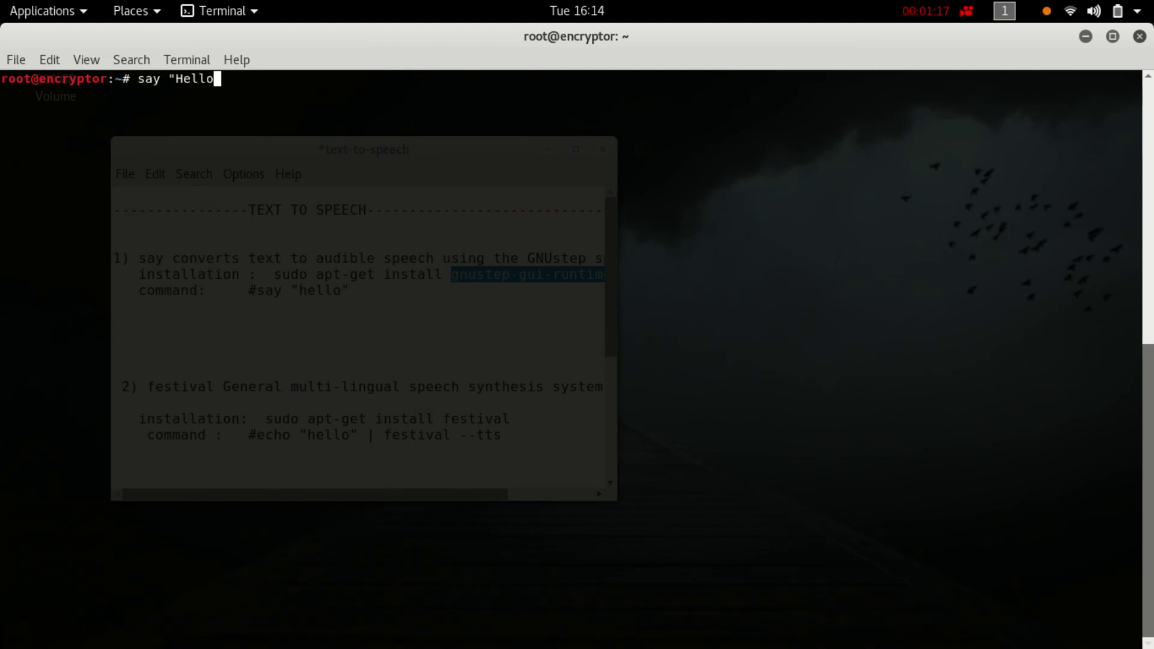
pyautogui.write('Li')
pyautogui.write('nux Techi')
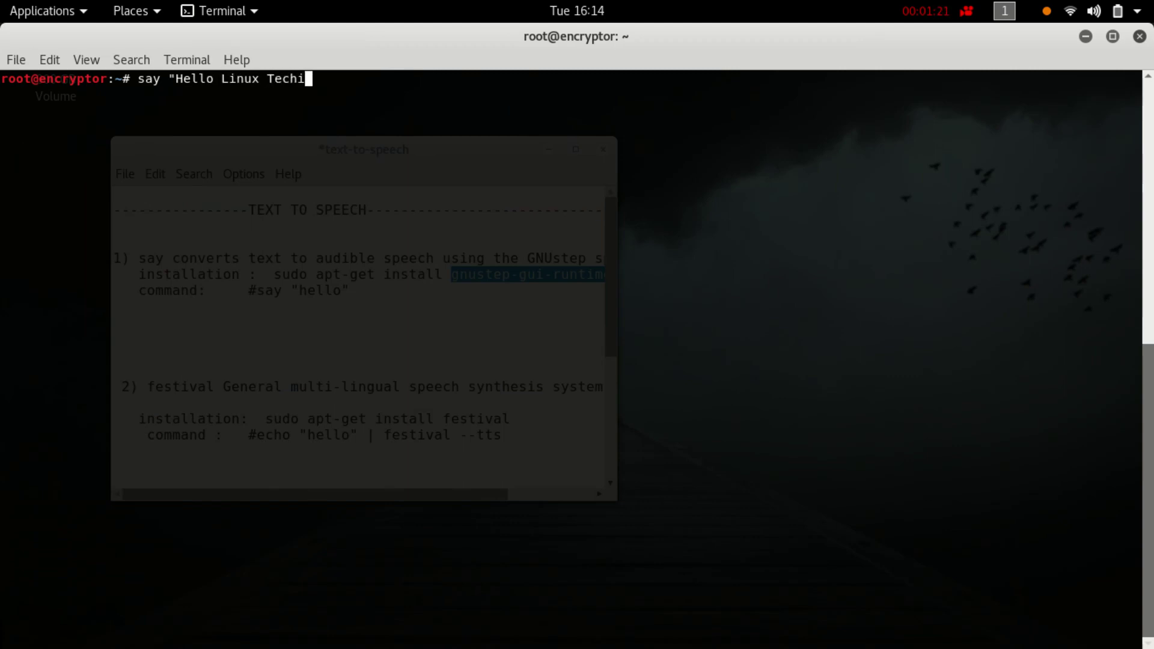
pyautogui.write('e"')
pyautogui.press('Return')
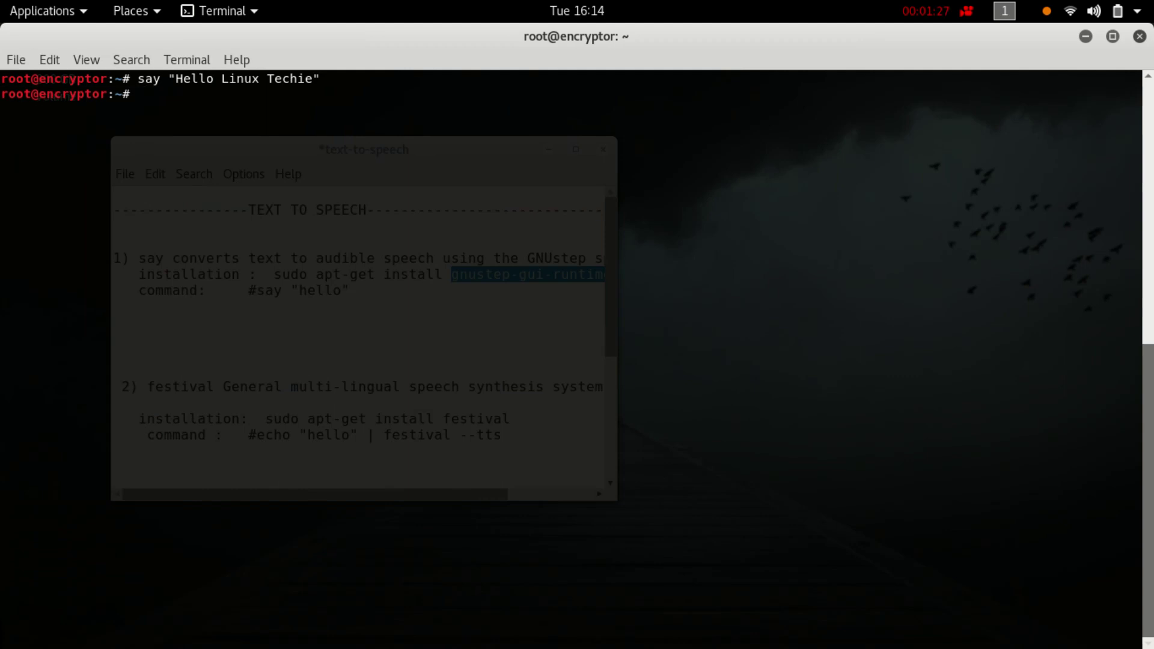
pyautogui.write('say "')
pyautogui.write('Hello Wor')
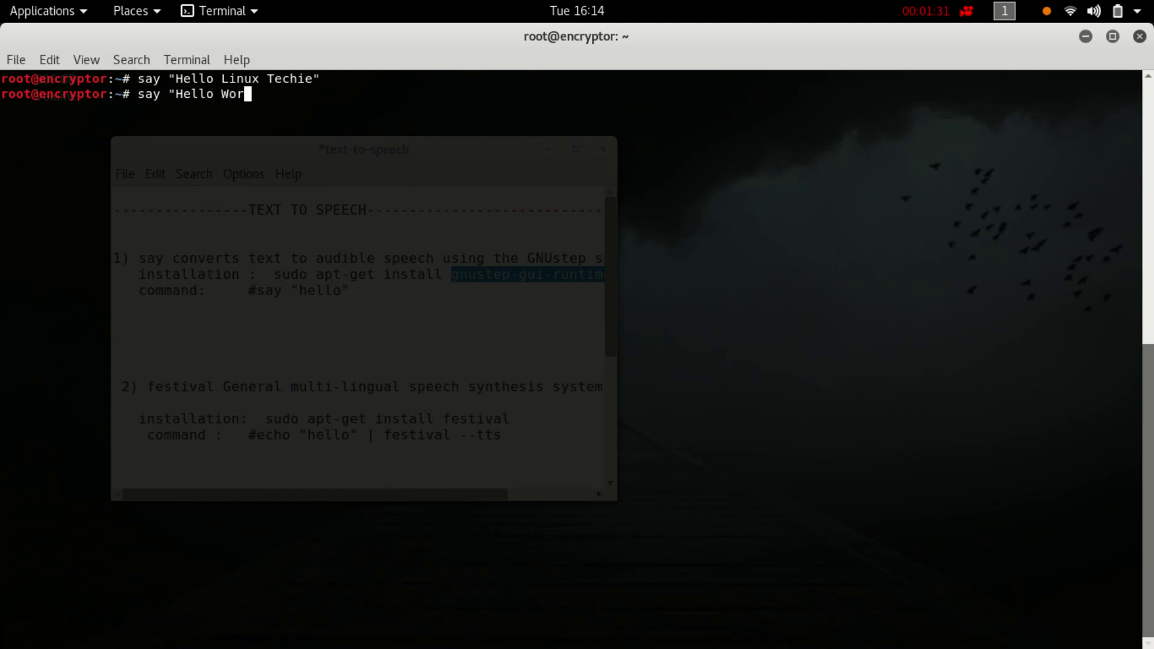
pyautogui.write('ld')
pyautogui.write('"')
# - Have say speak "Hello World" and then "Please subscribe my channel"
pyautogui.press('Return')
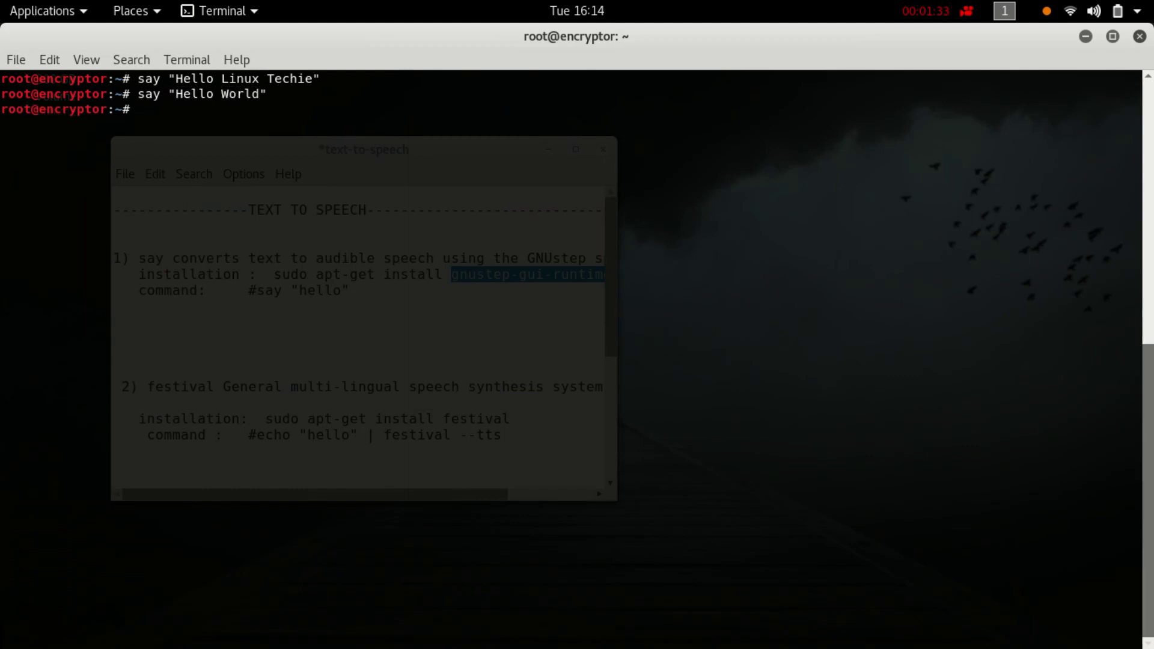
pyautogui.write('say ')
pyautogui.write('"Th')
pyautogui.press('BackSpace')
pyautogui.press('BackSpace')
pyautogui.write('Ple')
pyautogui.write('ase subsc')
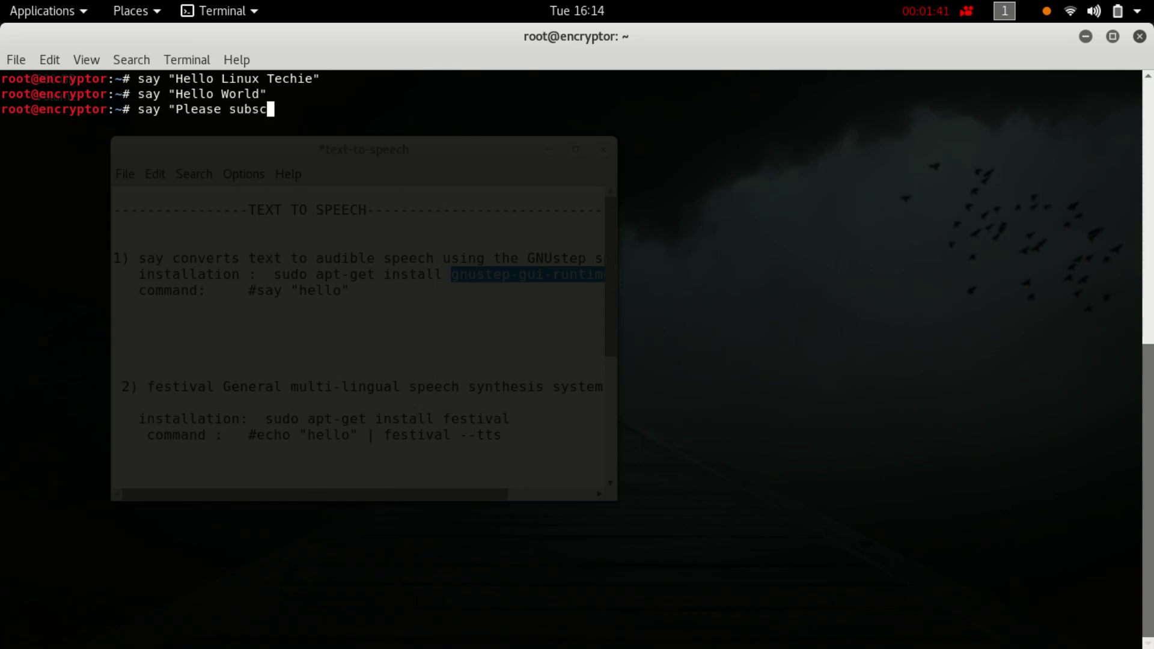
pyautogui.write('ribe my ')
pyautogui.write('channel ')
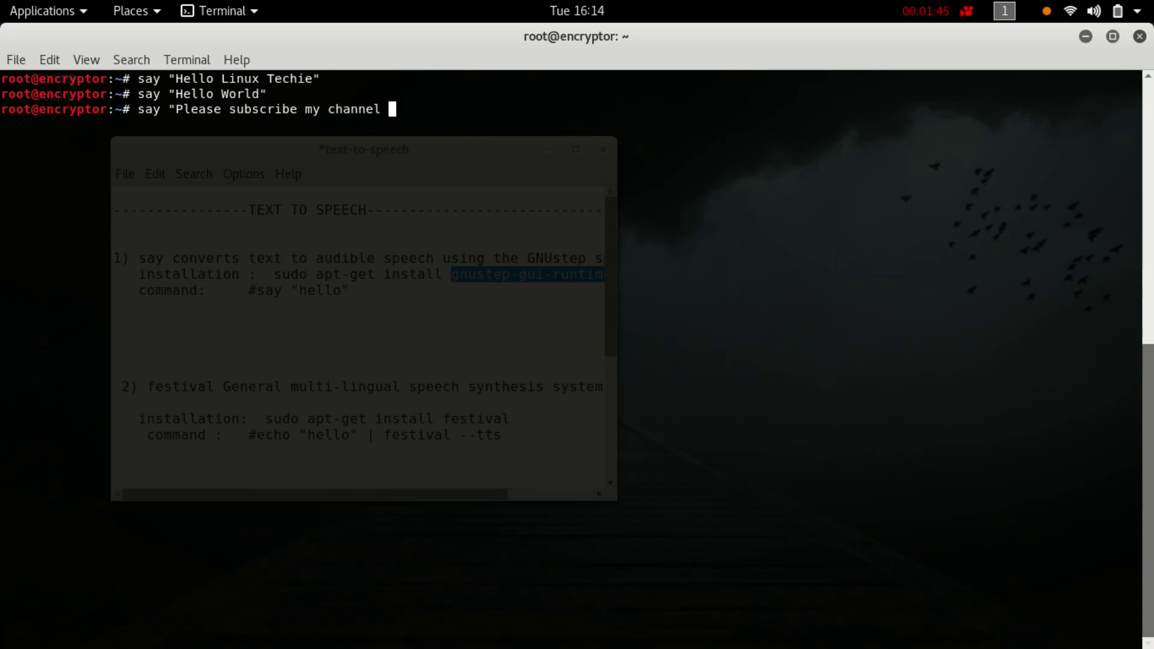
pyautogui.write('"')
pyautogui.press('Return')
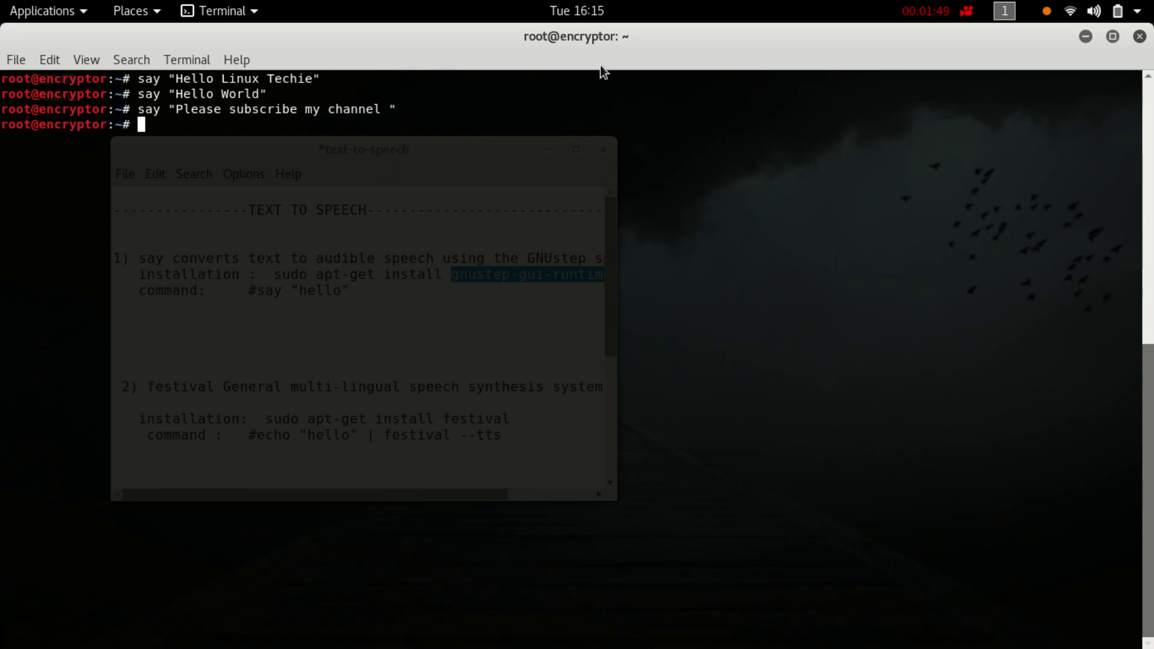
# - Unmaximize and close the terminal, then maximize the Leafpad text-to-speech notes
pyautogui.moveTo(673, 38); pyautogui.dragTo(556, 206)
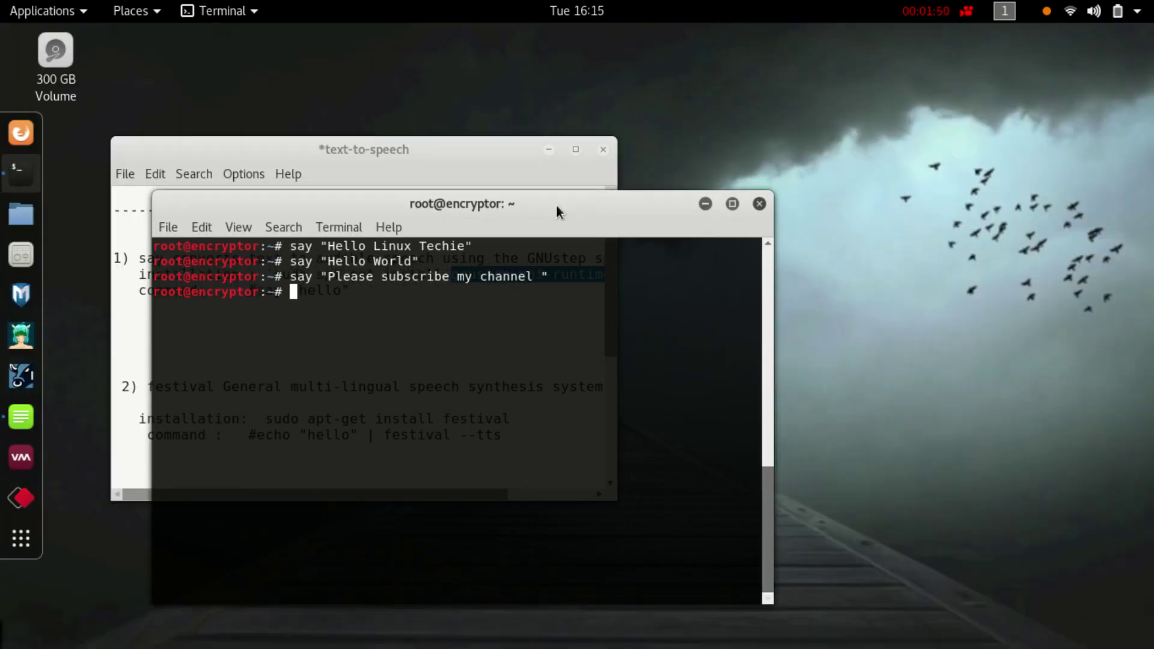
pyautogui.click(760, 204)
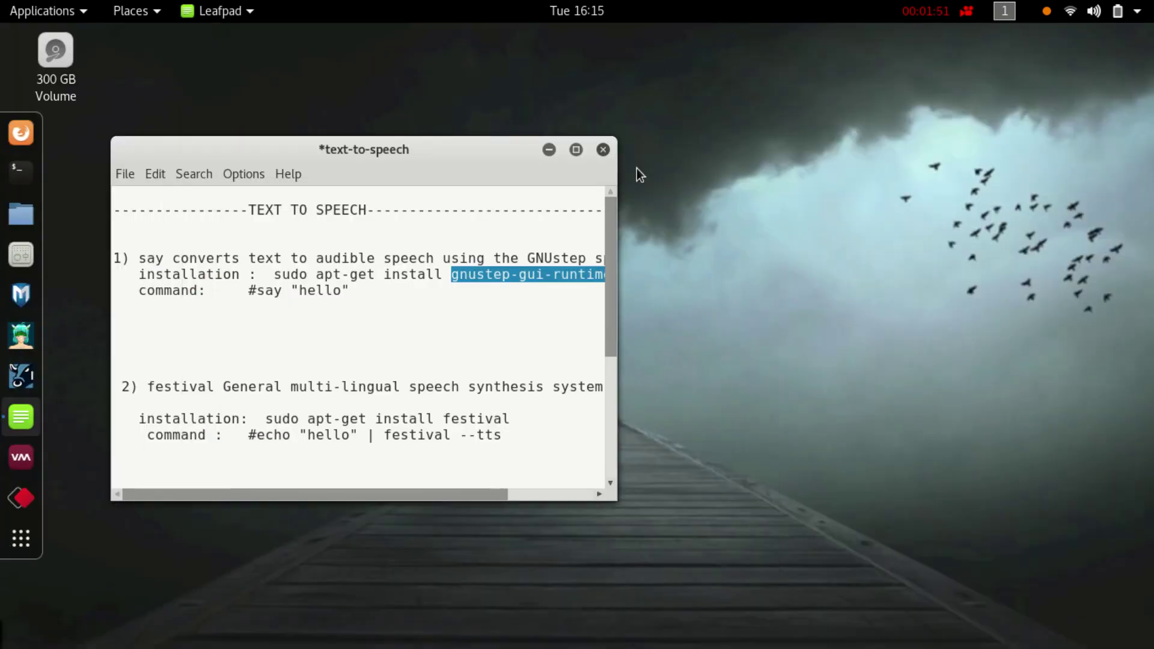
pyautogui.click(582, 151)
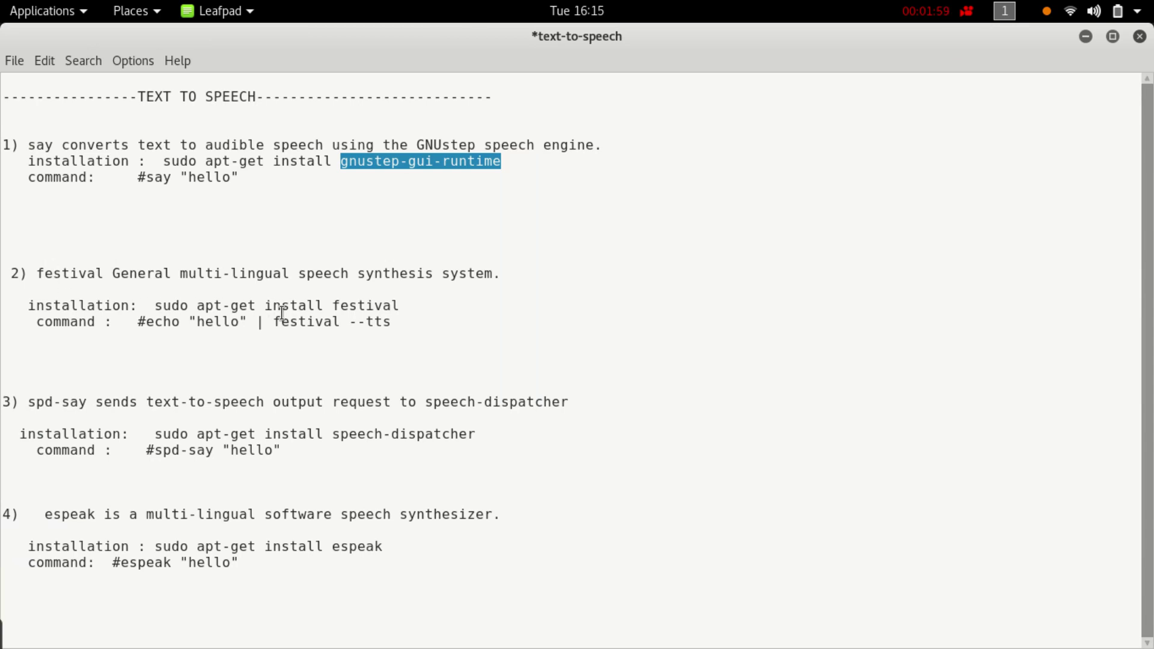
pyautogui.doubleClick(352, 311)
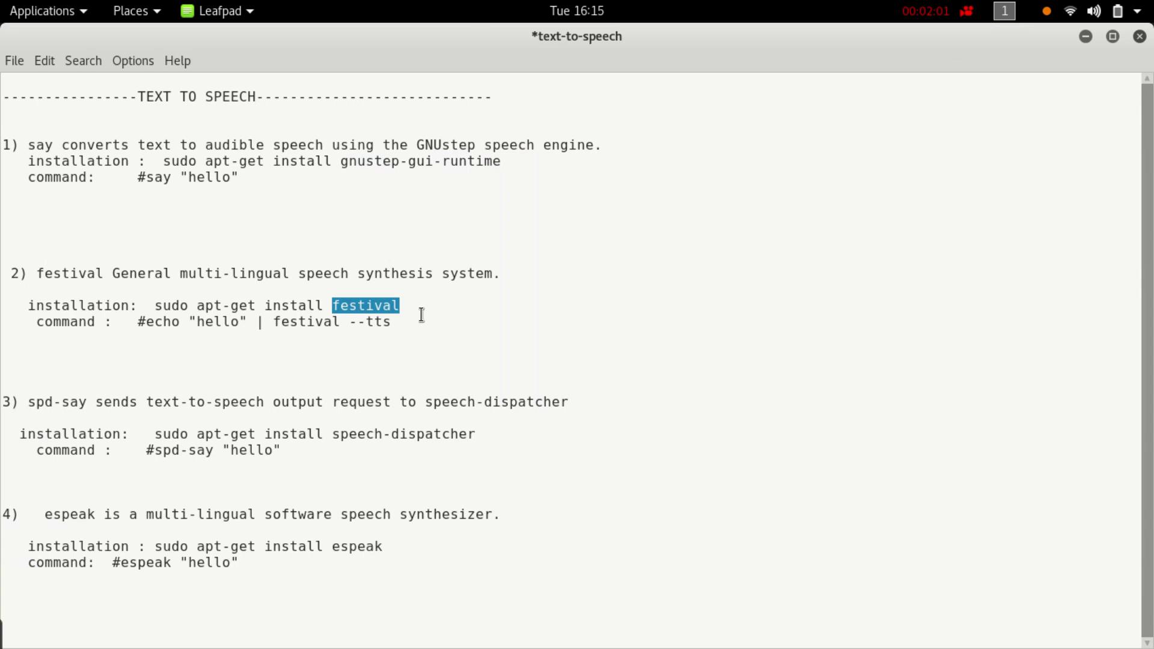
pyautogui.moveTo(146, 307); pyautogui.dragTo(414, 308)
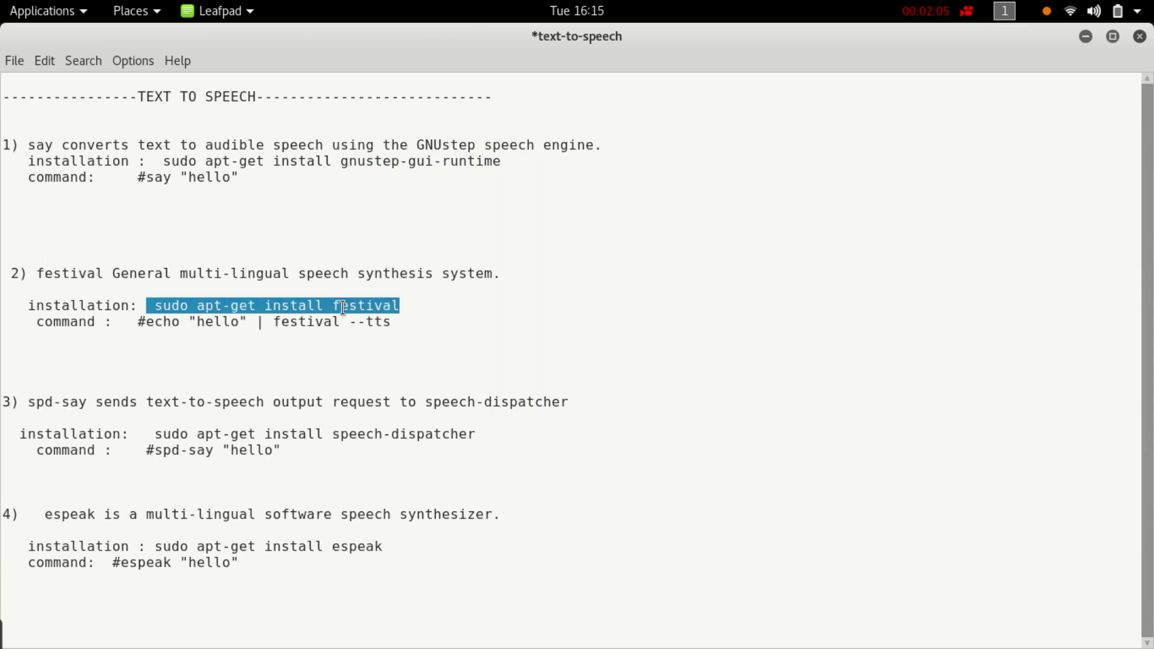
pyautogui.click(301, 341)
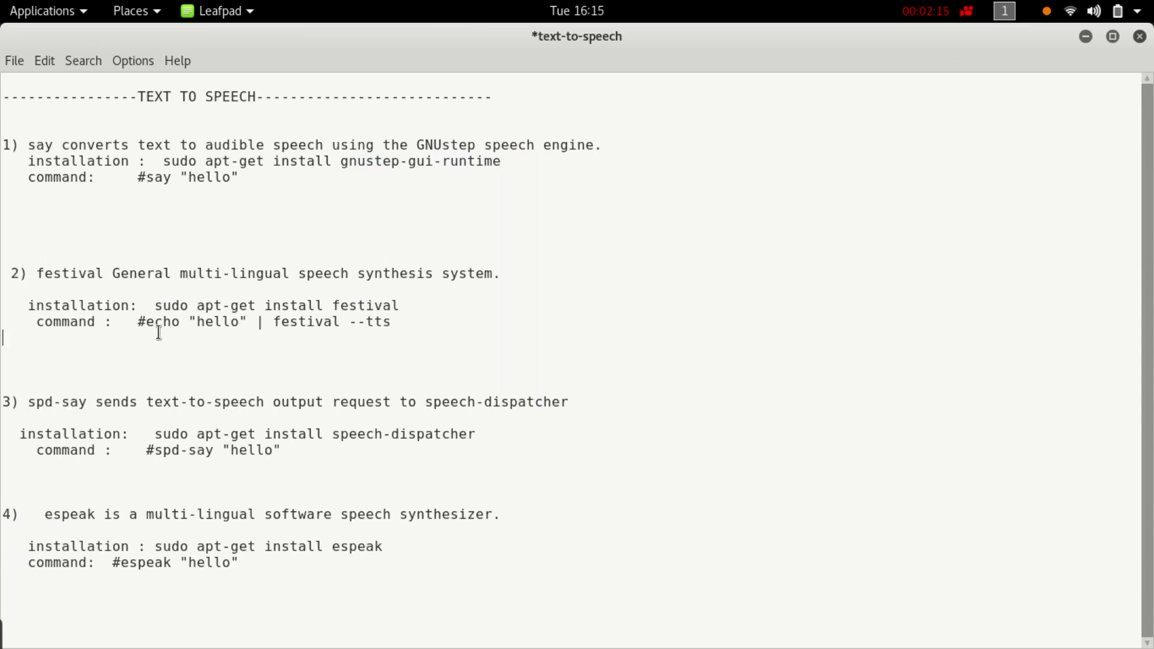
pyautogui.moveTo(147, 322); pyautogui.dragTo(250, 333)
pyautogui.click(240, 329)
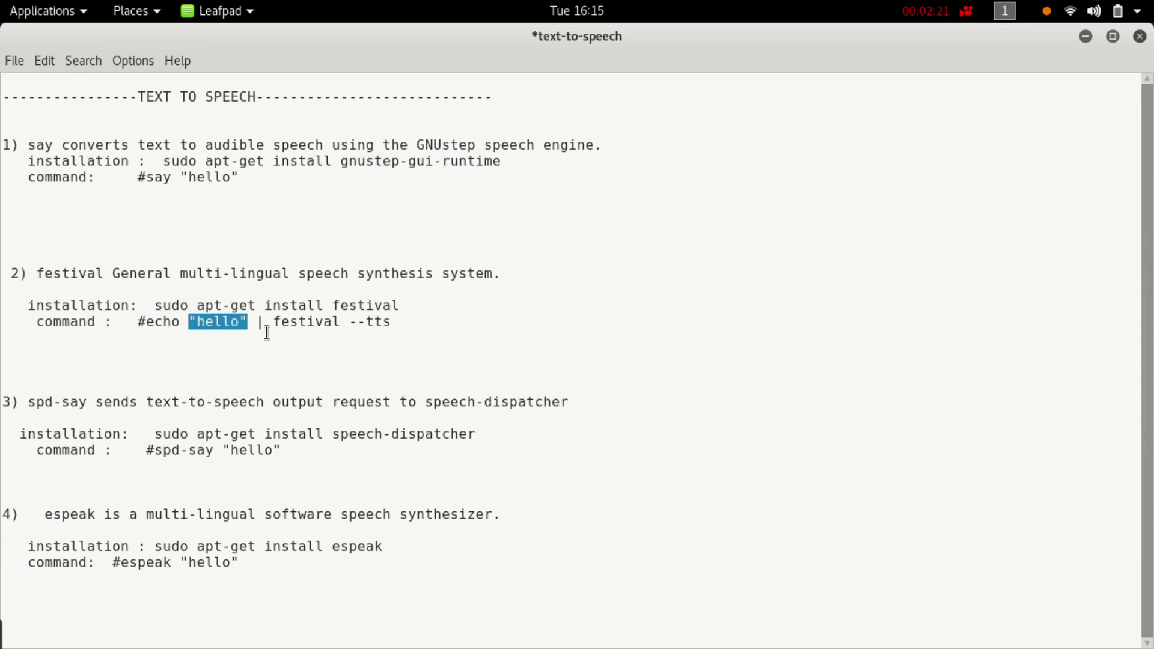
pyautogui.click(263, 333)
pyautogui.moveTo(261, 330); pyautogui.dragTo(267, 330)
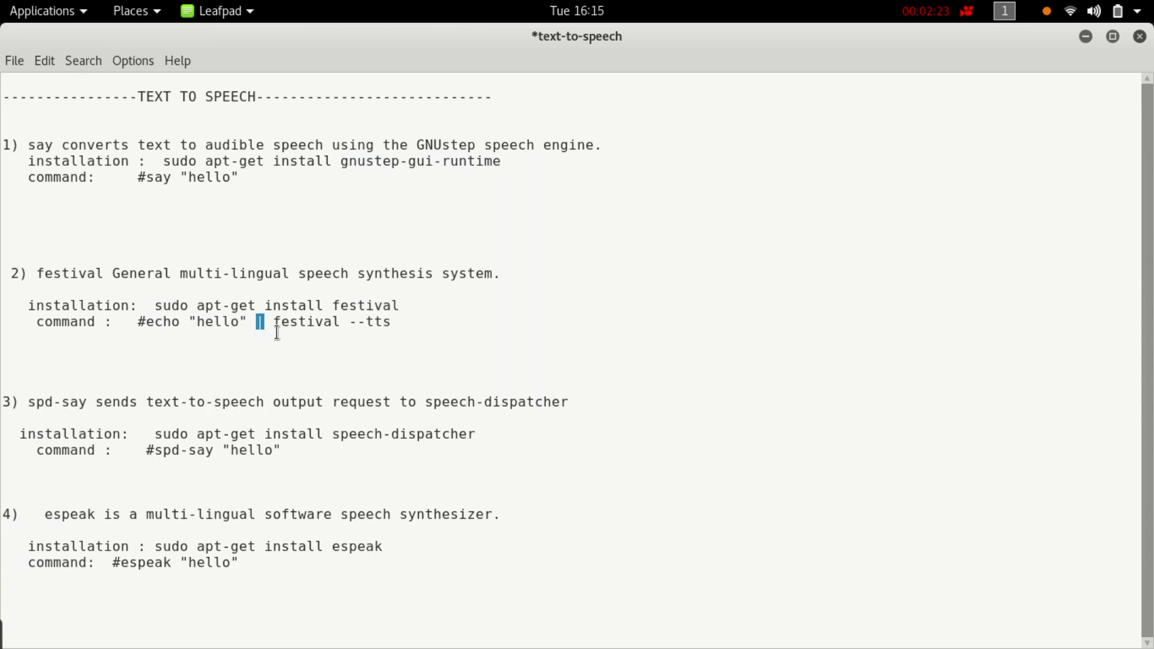
pyautogui.click(280, 332)
pyautogui.moveTo(199, 335); pyautogui.dragTo(258, 336)
pyautogui.doubleClick(307, 323)
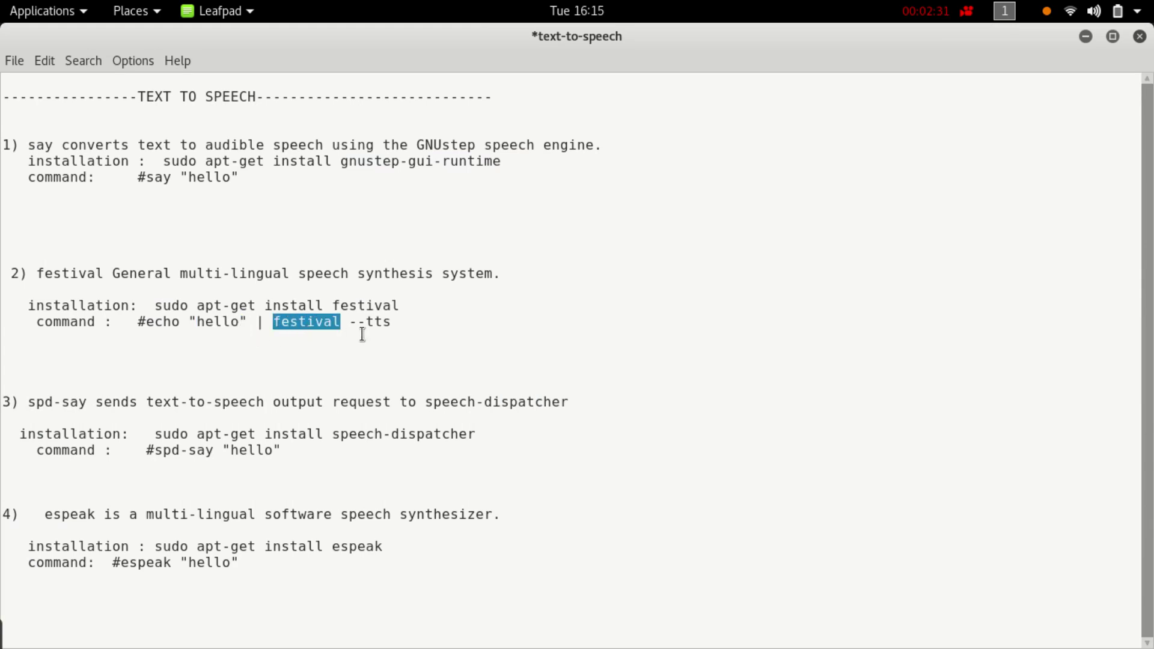
pyautogui.moveTo(359, 332); pyautogui.dragTo(395, 335)
pyautogui.click(396, 335)
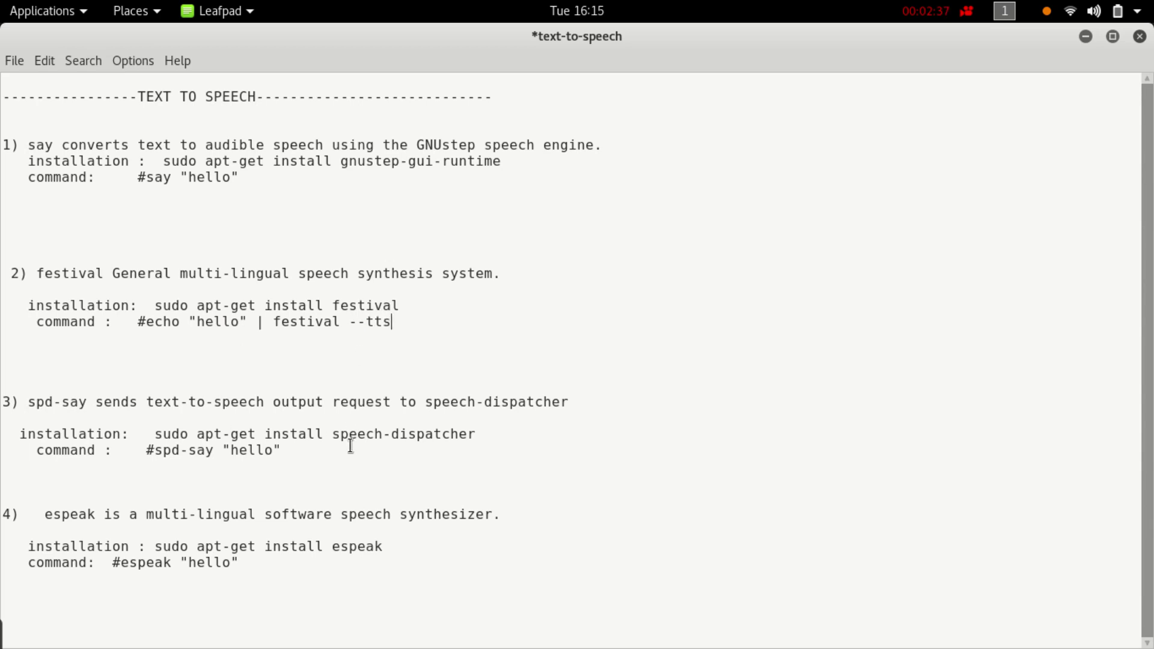
pyautogui.moveTo(342, 440); pyautogui.dragTo(492, 446)
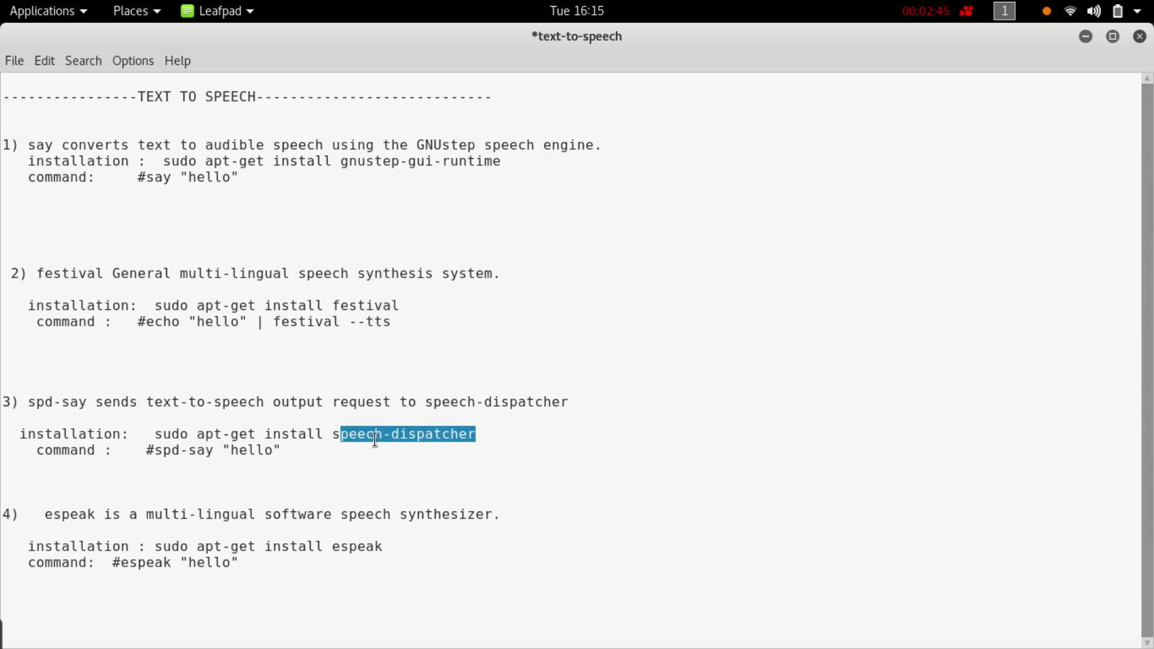
pyautogui.click(205, 451)
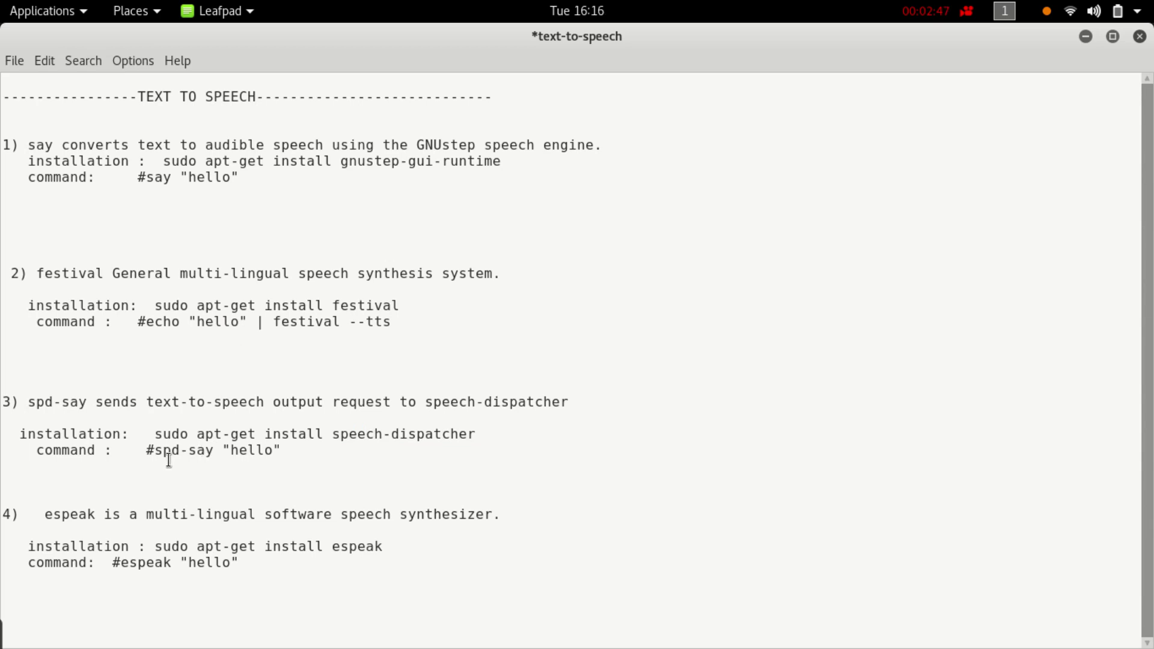
pyautogui.moveTo(156, 460); pyautogui.dragTo(275, 461)
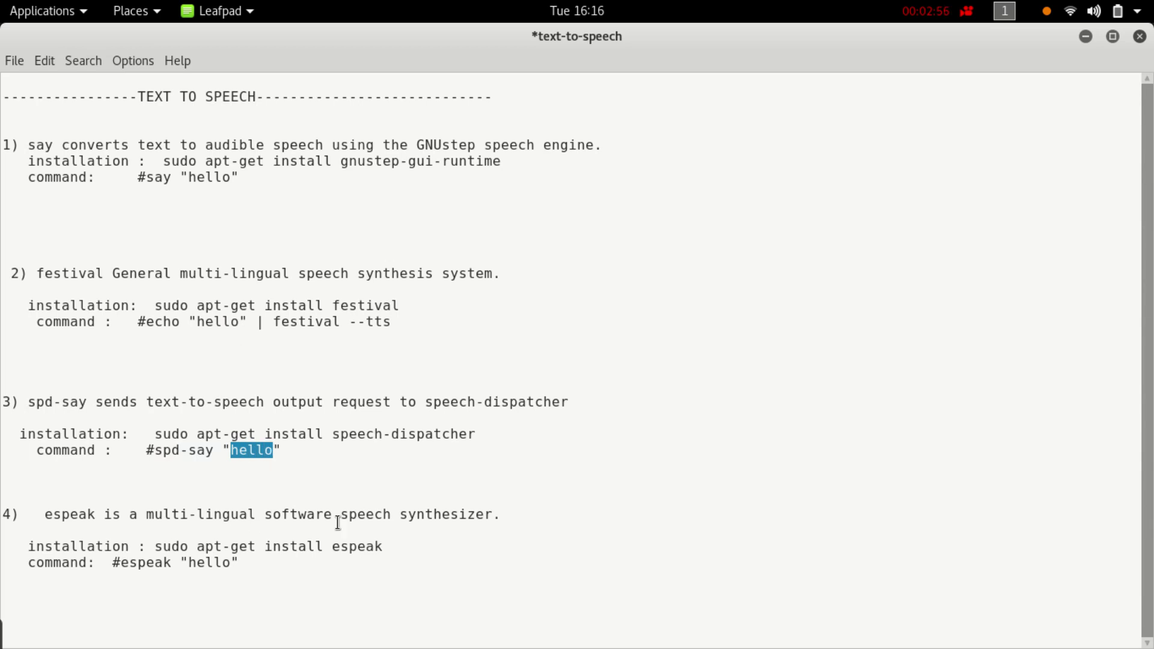
# - Highlight the espeak package and espeak "hello" command, then restore the notes window
pyautogui.moveTo(341, 549); pyautogui.dragTo(371, 555)
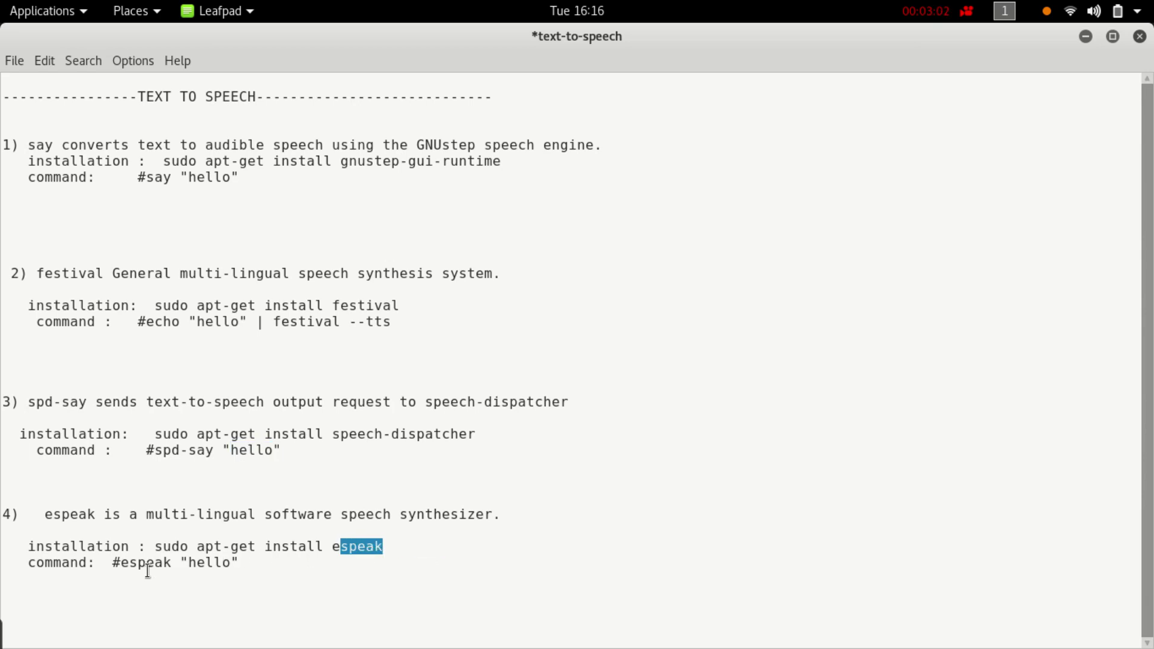
pyautogui.moveTo(130, 568); pyautogui.dragTo(276, 574)
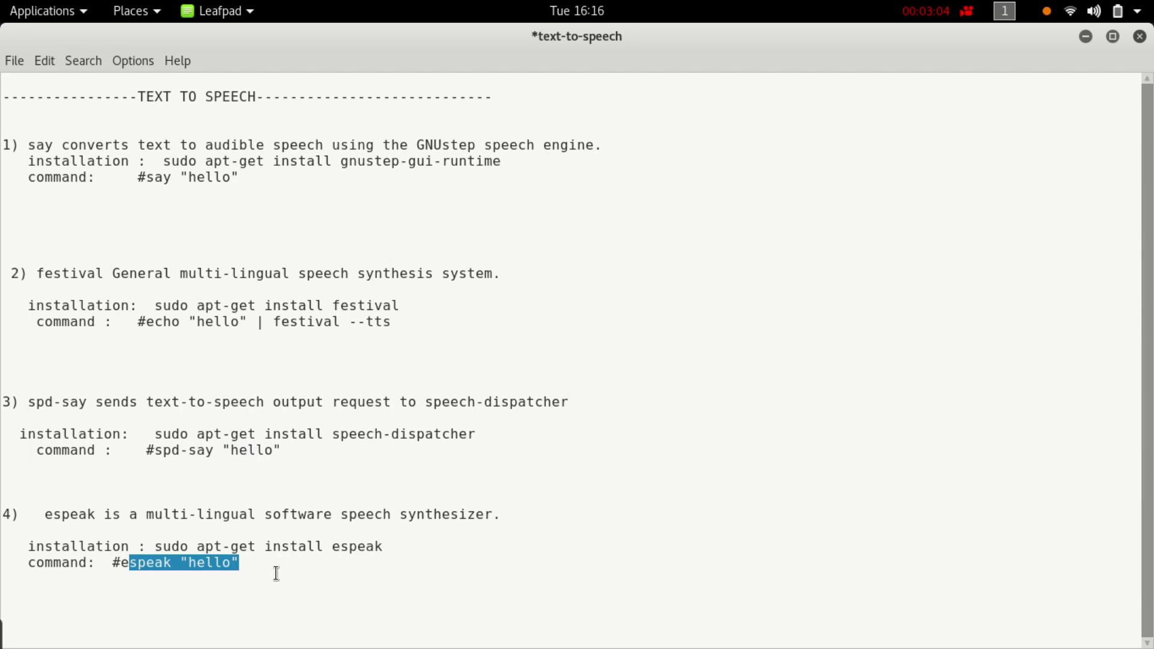
pyautogui.doubleClick(659, 46)
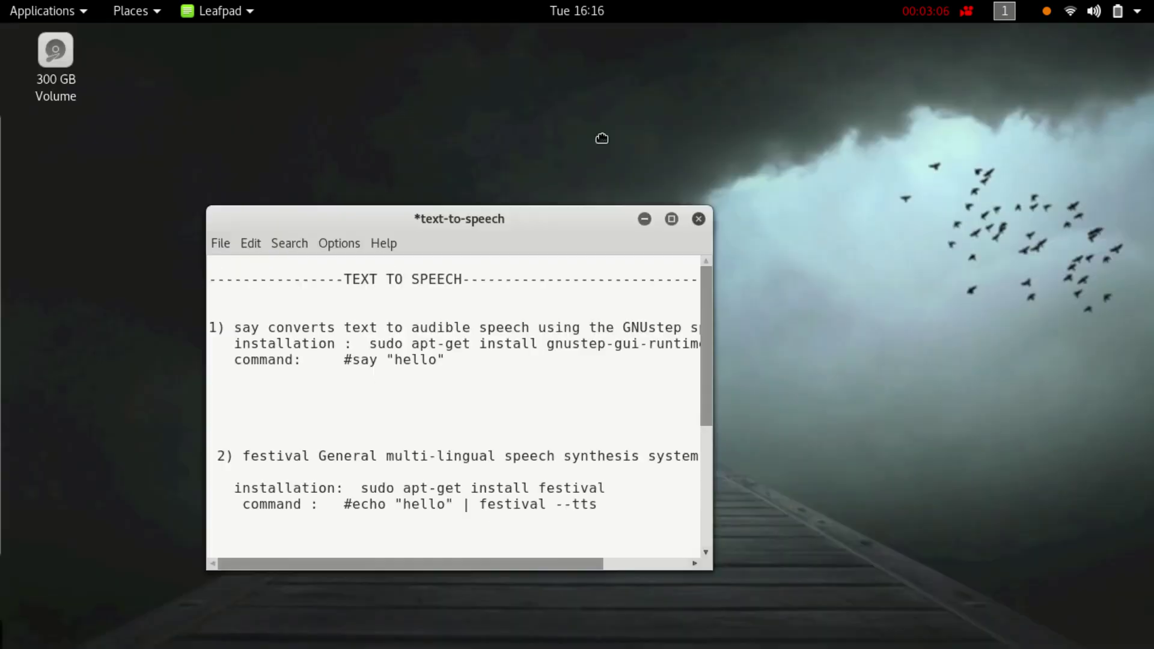